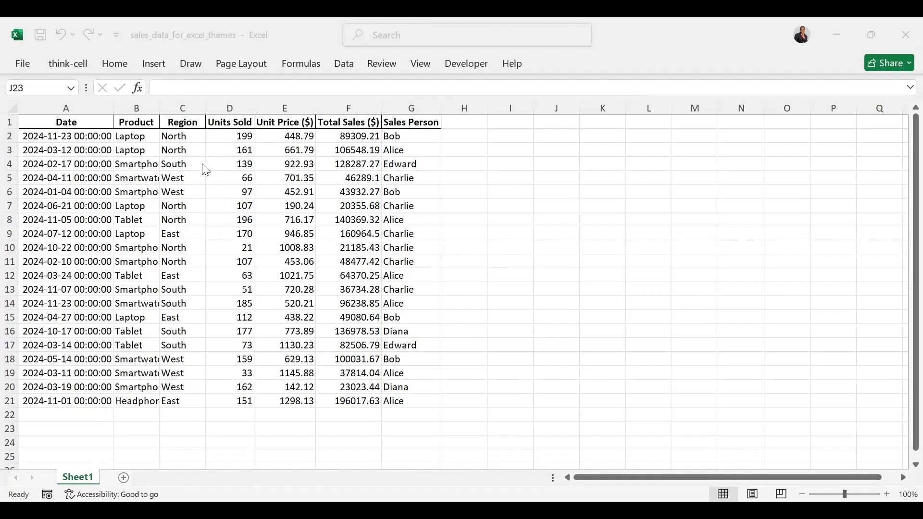
Examine the categories of built-in cell styles available for the worksheet
click(115, 66)
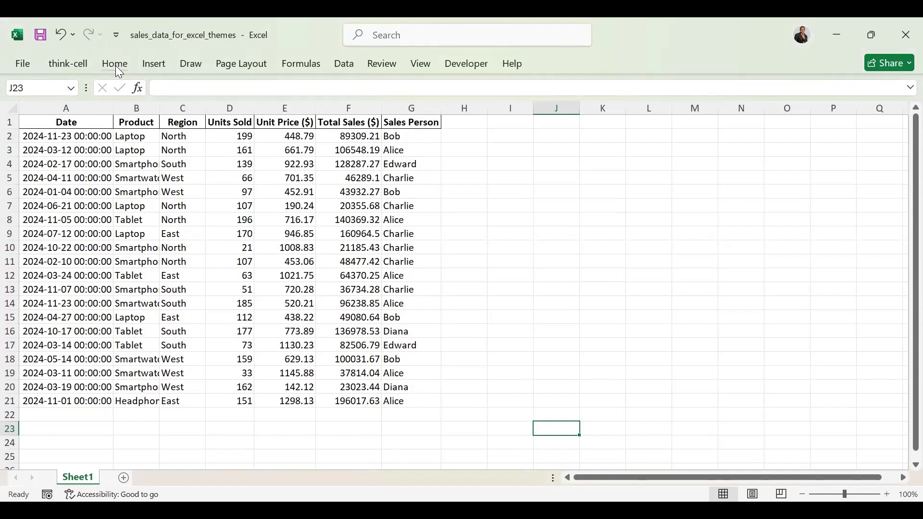
click(117, 68)
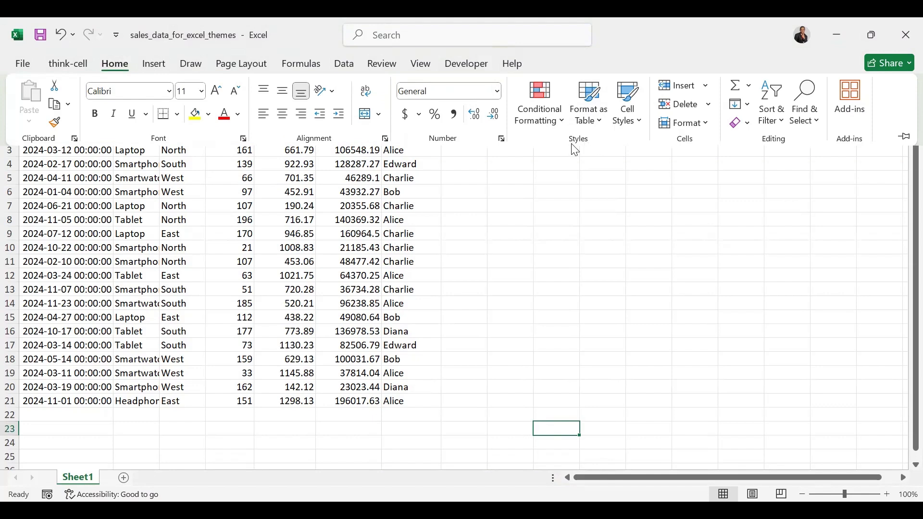
click(639, 127)
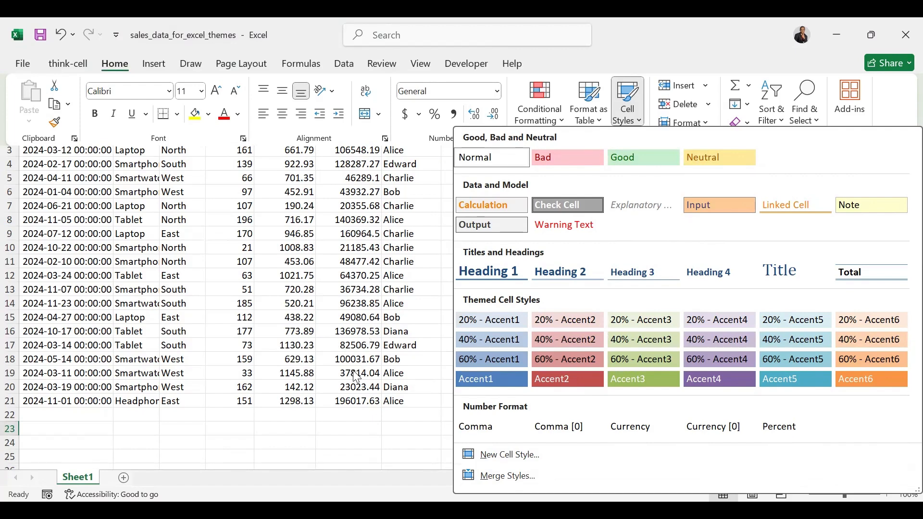
click(352, 406)
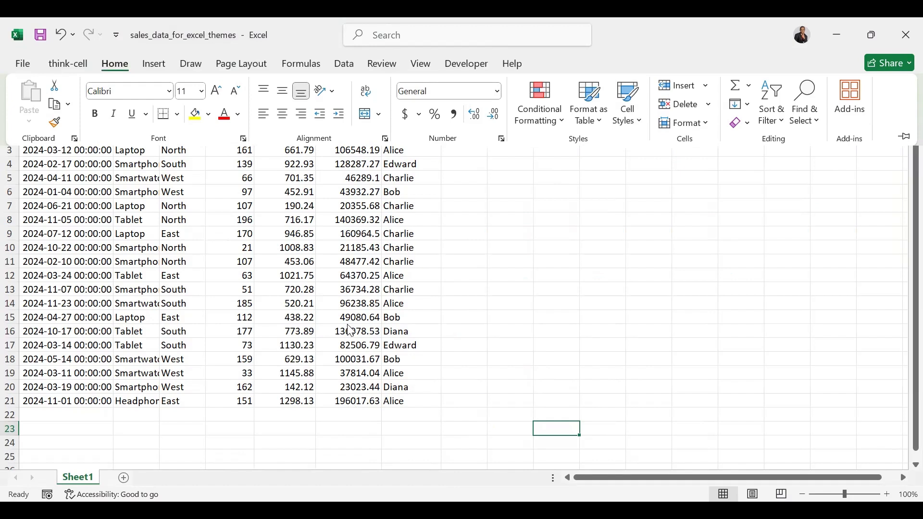
click(362, 406)
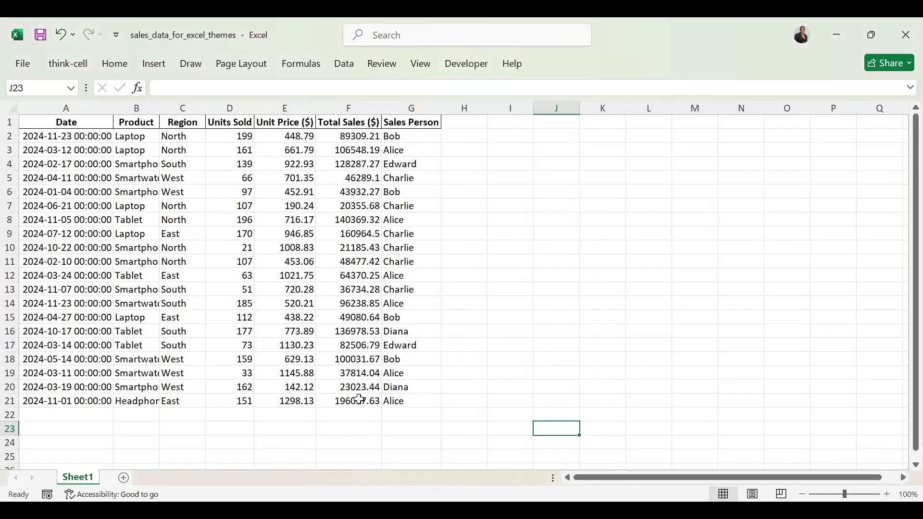
Preview the built-in cell styles on the last Total Sales value in cell F21
click(363, 406)
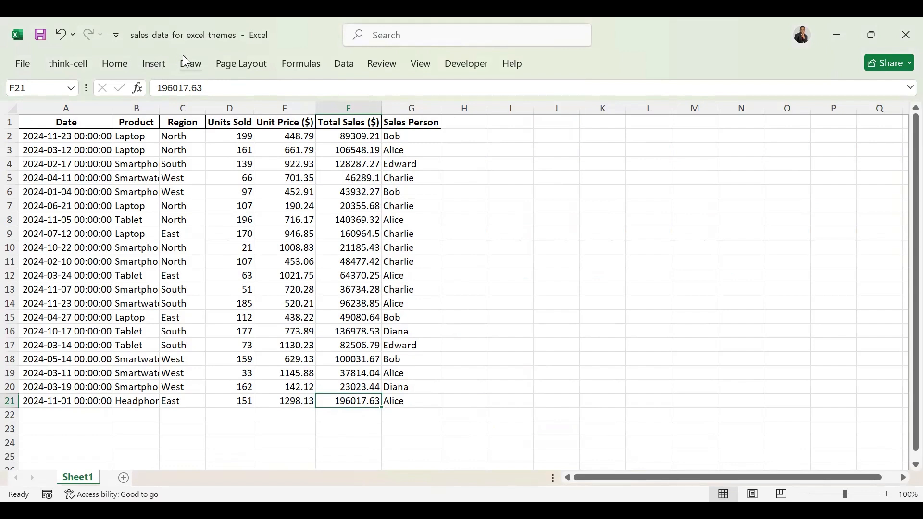
click(116, 63)
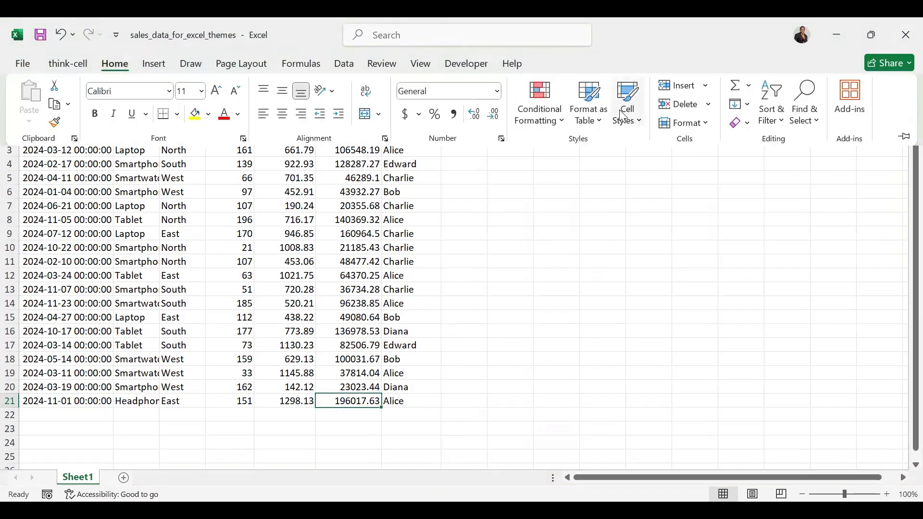
click(627, 104)
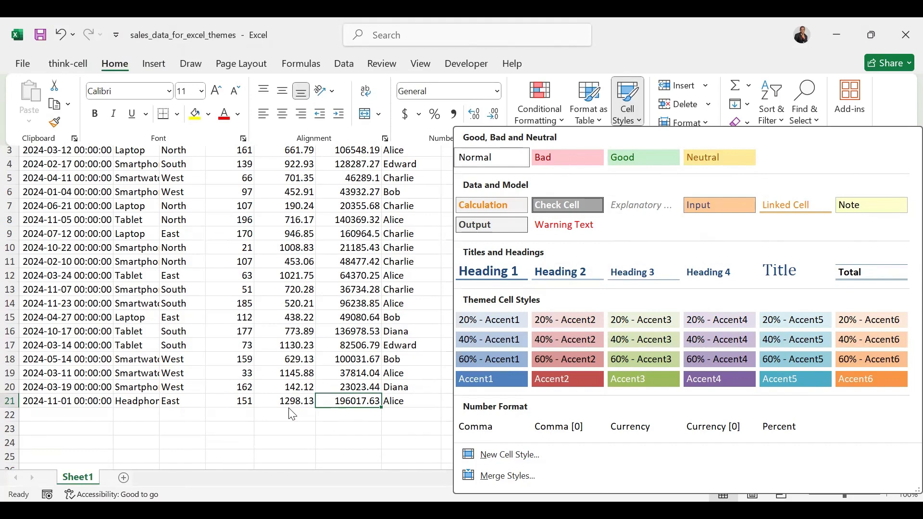
click(248, 424)
Sum the Units Sold column in cell D22 and fill the total formula across to F22
click(245, 417)
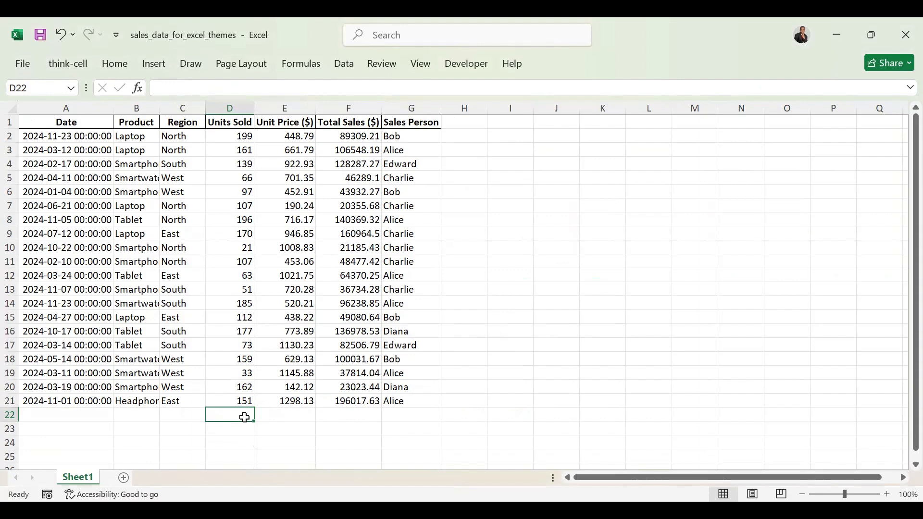
key(alt+equal)
key(Return)
click(244, 418)
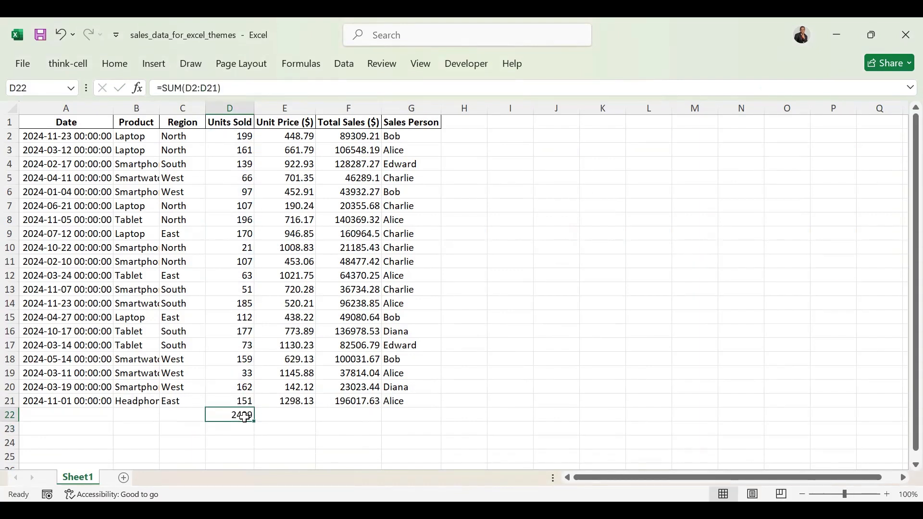
drag(254, 421, 362, 416)
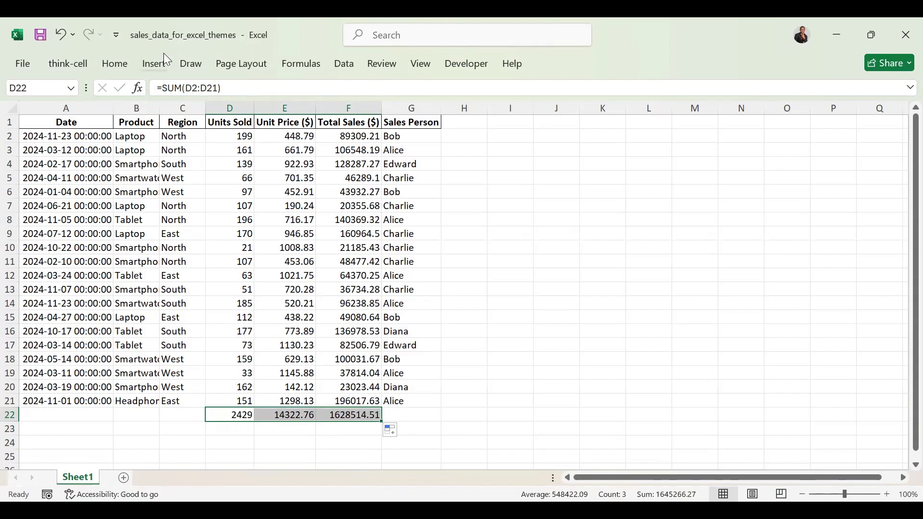
Preview the built-in cell styles on the column totals in D22:F22
click(153, 64)
click(118, 64)
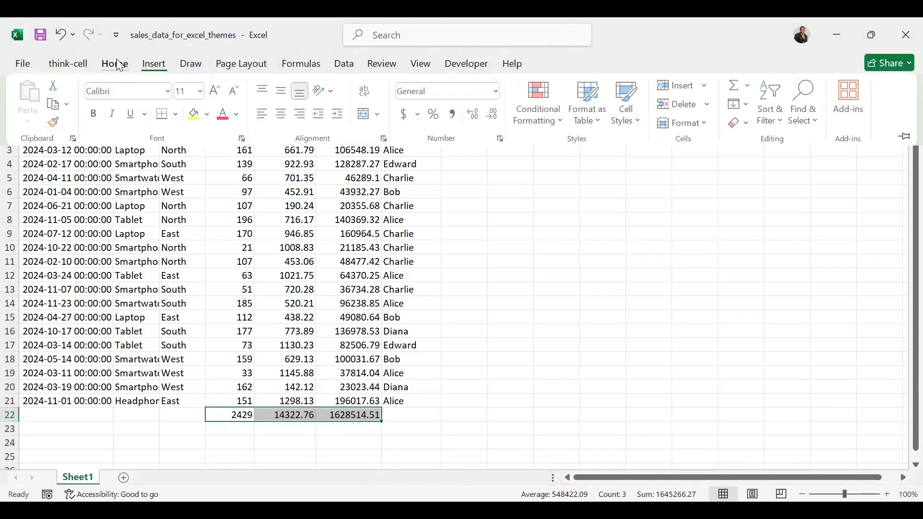
click(638, 126)
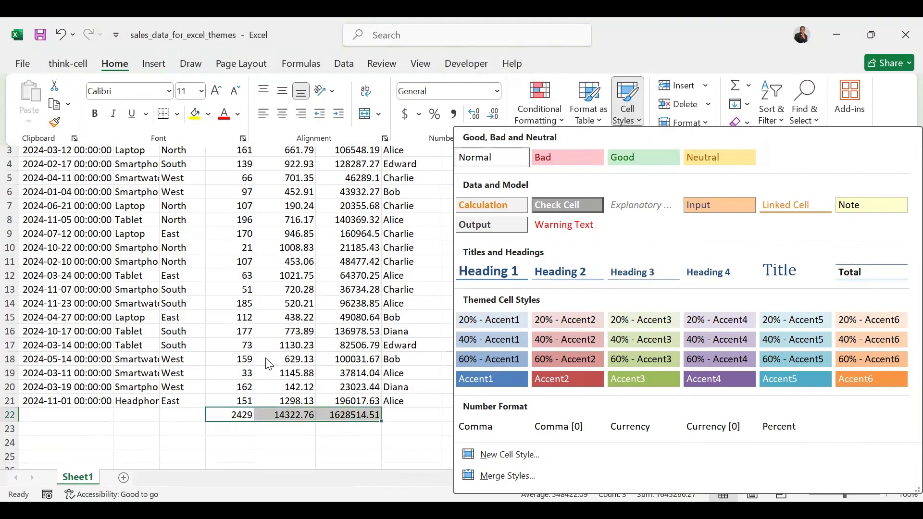
click(31, 318)
Preview the built-in cell styles on the data range A15:G22
drag(32, 318, 395, 417)
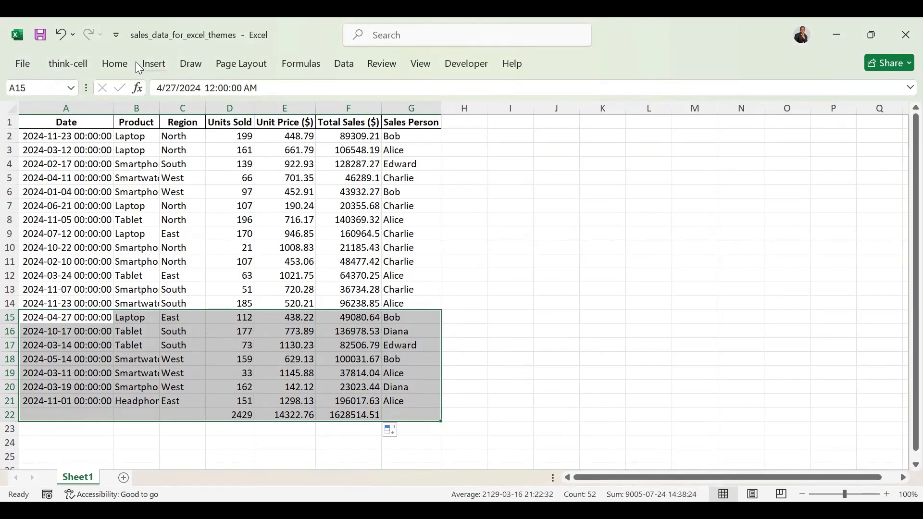
click(121, 63)
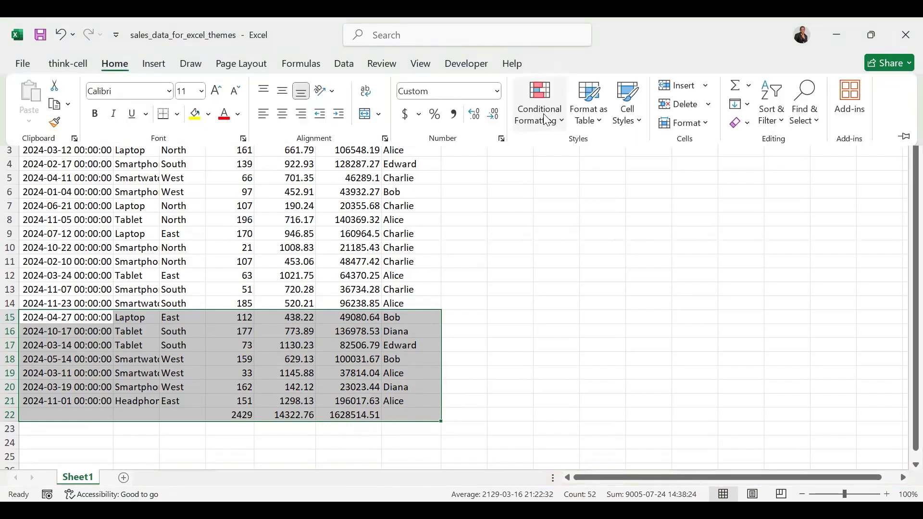
click(635, 119)
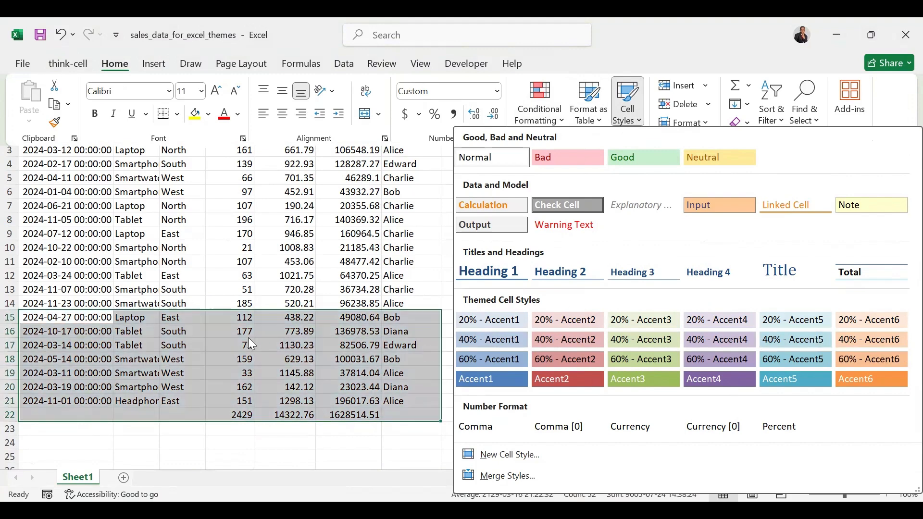
click(248, 337)
Preview the number format cell styles, such as Comma [0], on the numeric range D15:F22
click(243, 332)
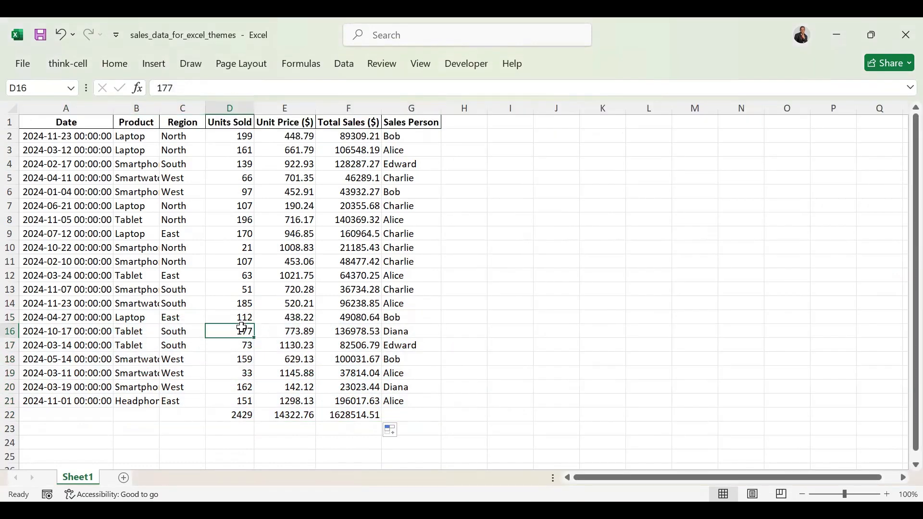
drag(241, 320, 336, 417)
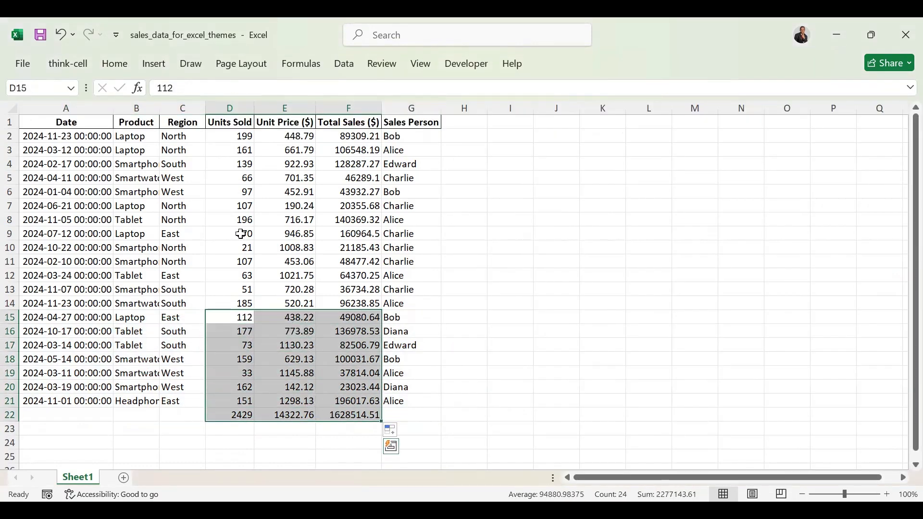
click(130, 65)
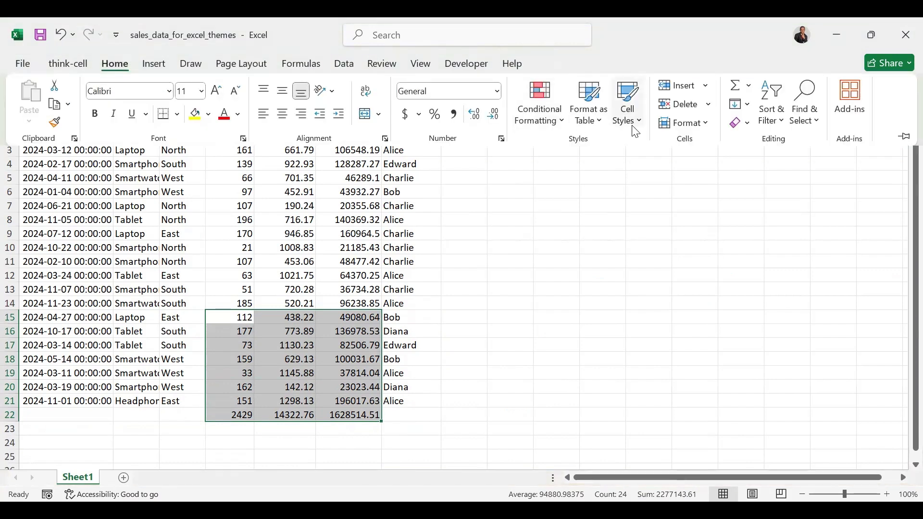
click(633, 122)
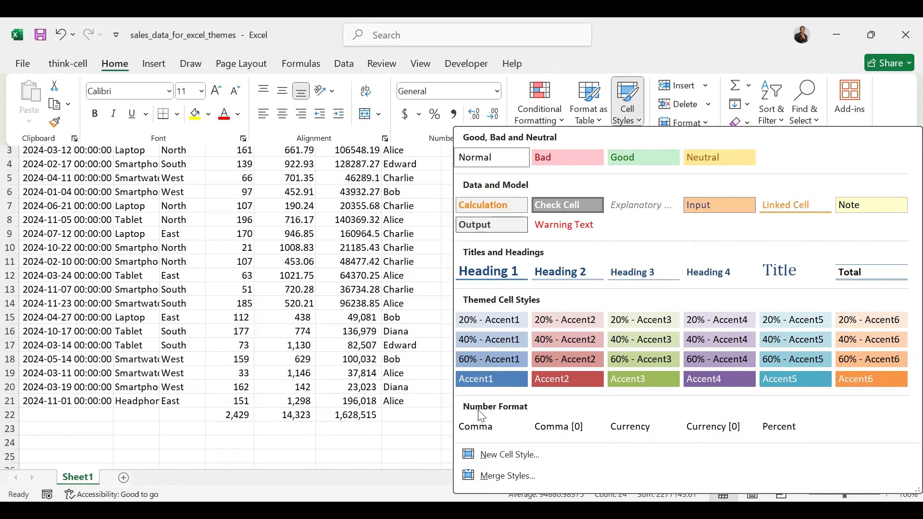
click(311, 370)
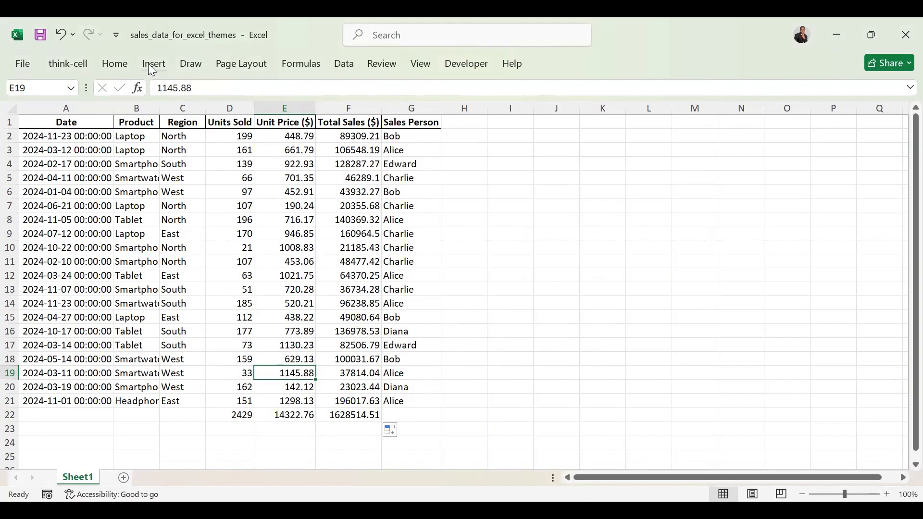
Start a new custom cell style and give it a dark red background fill
click(115, 65)
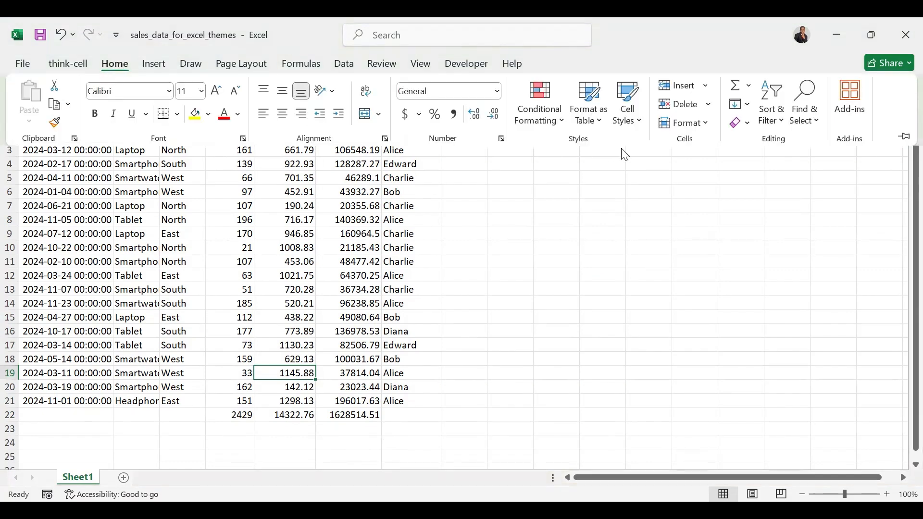
click(633, 123)
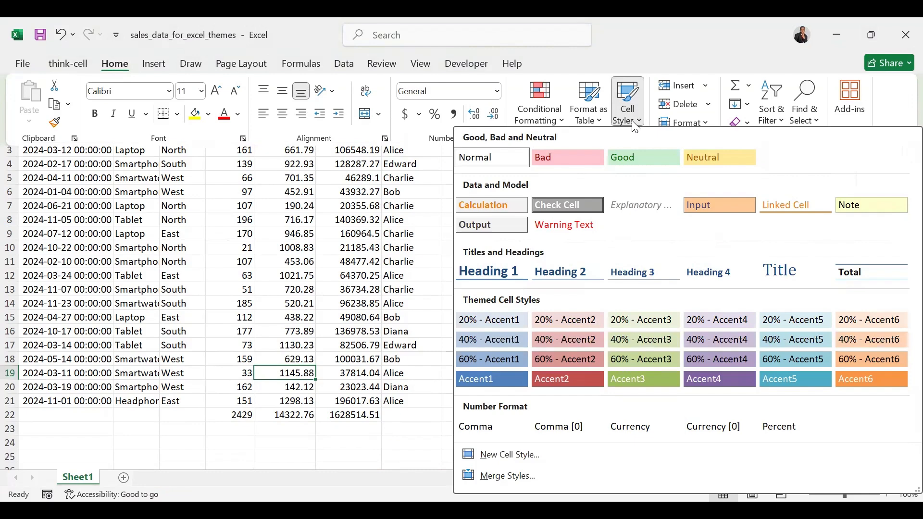
click(503, 465)
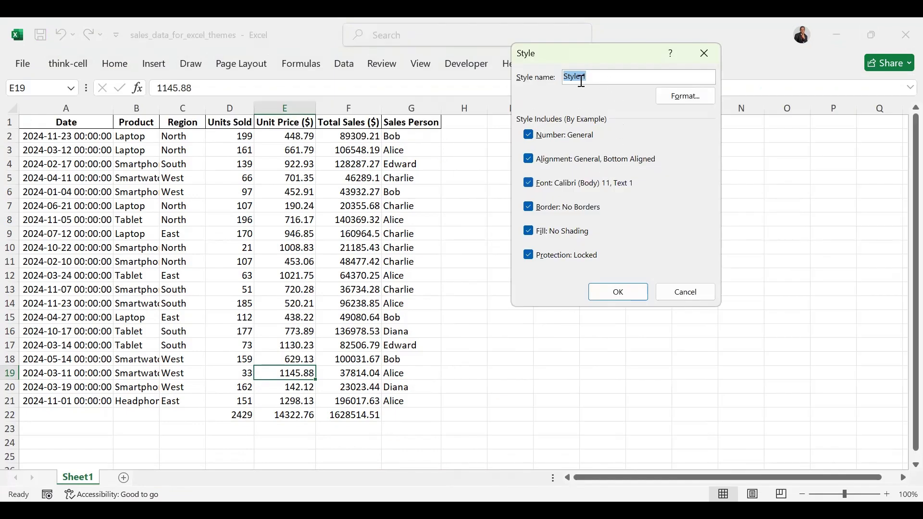
click(684, 98)
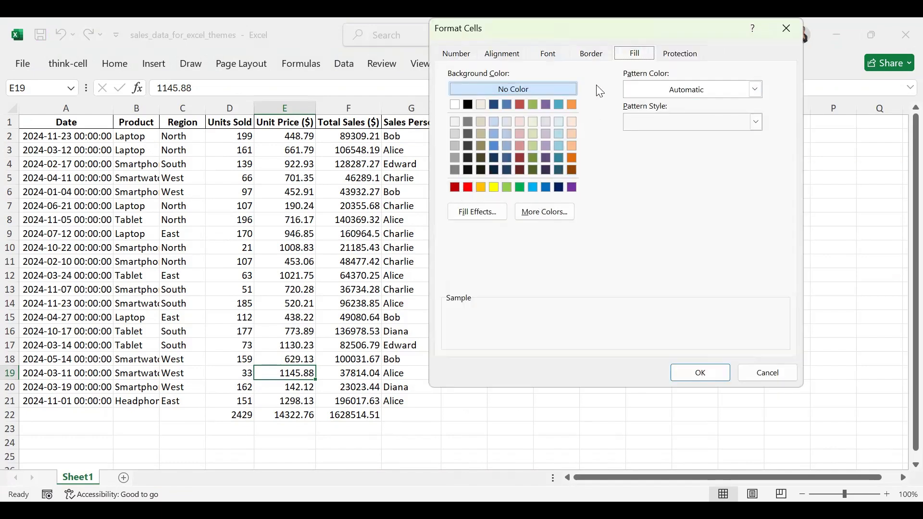
click(455, 188)
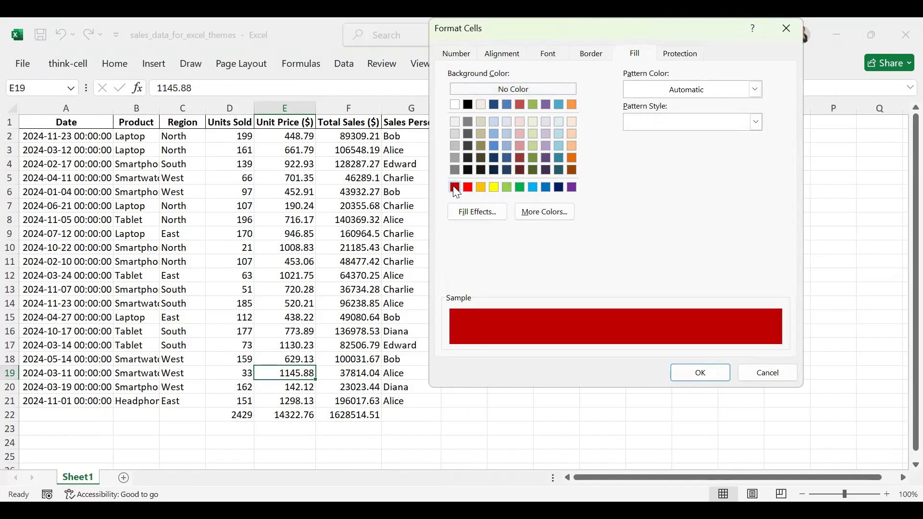
click(697, 369)
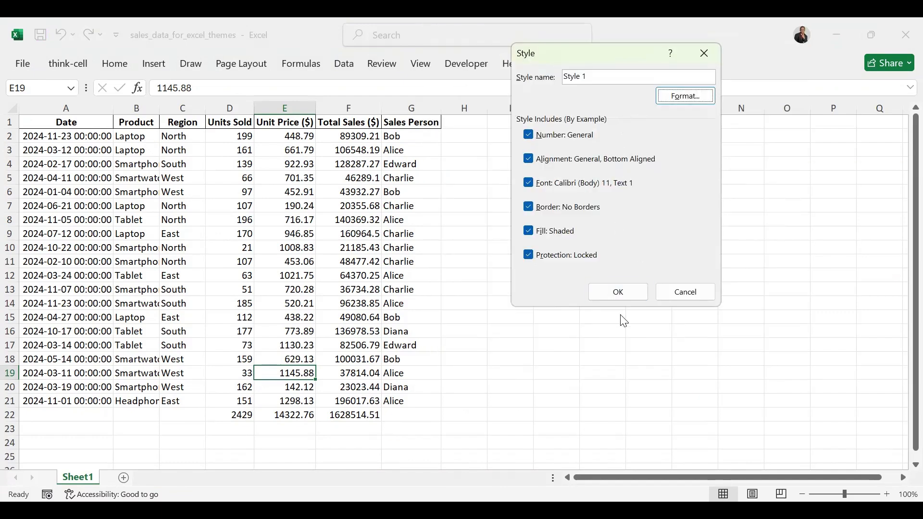
Set the new cell style's font color to white and save the style
click(684, 98)
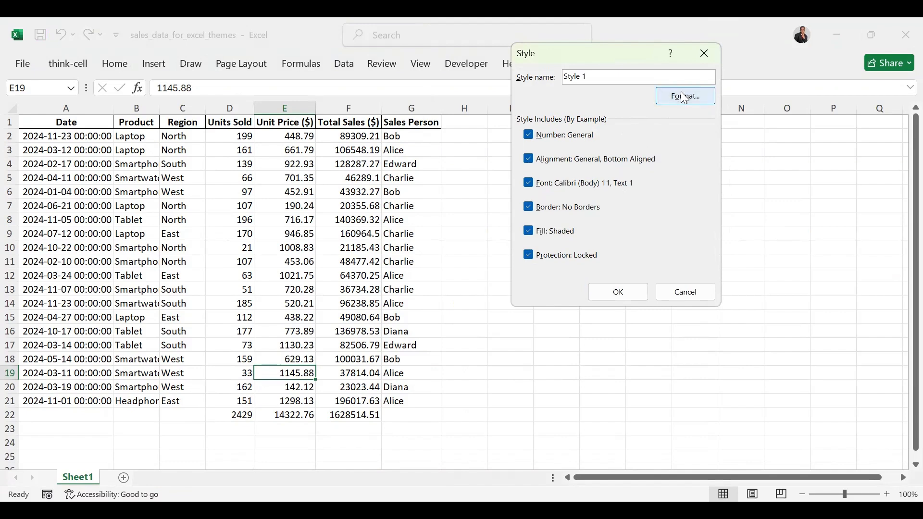
click(551, 57)
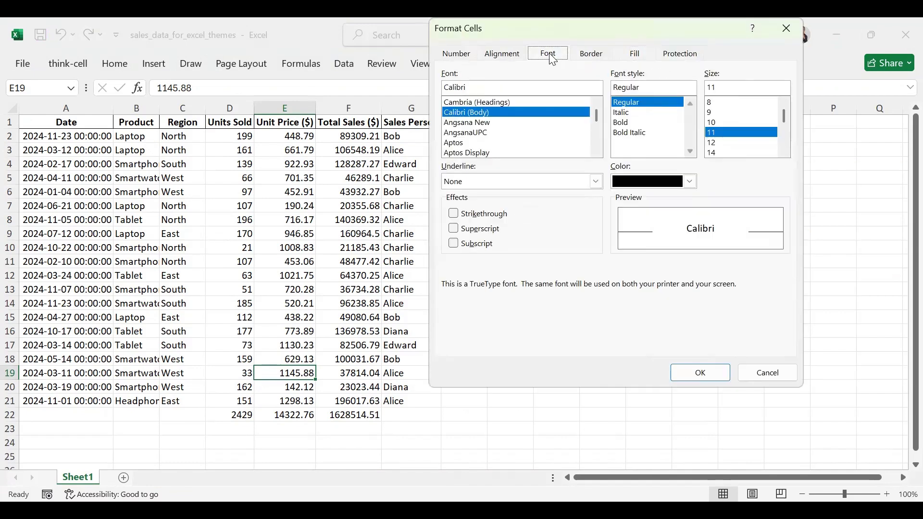
click(691, 182)
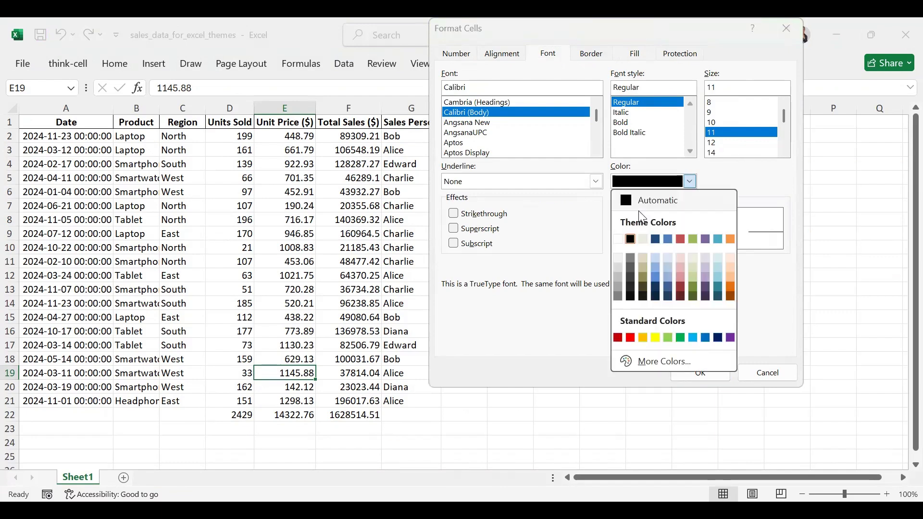
click(621, 240)
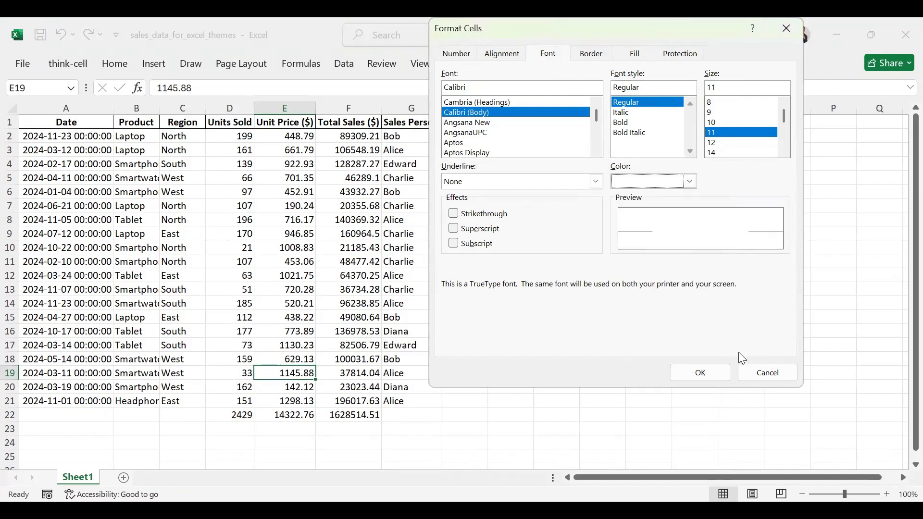
click(700, 374)
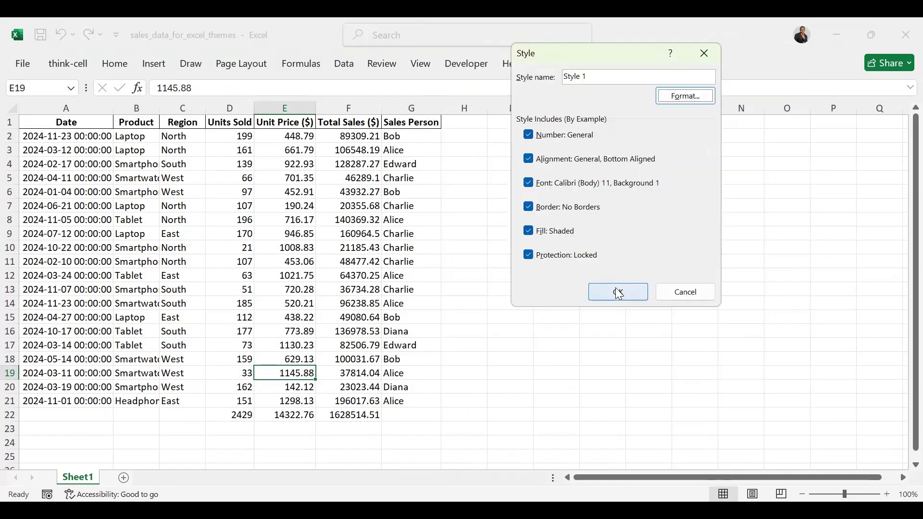
click(619, 292)
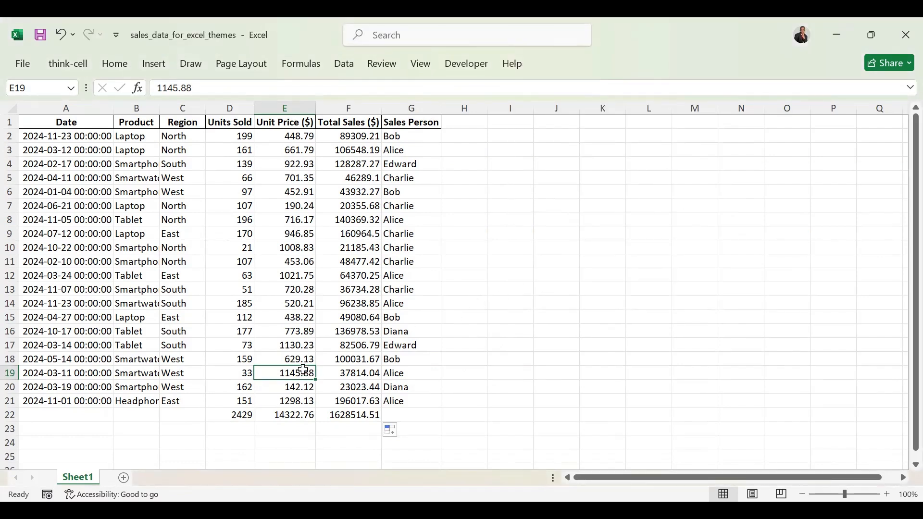
Select the Unit Price cells E15:E19 and open the options for merging cell styles from another open workbook
drag(304, 370, 295, 318)
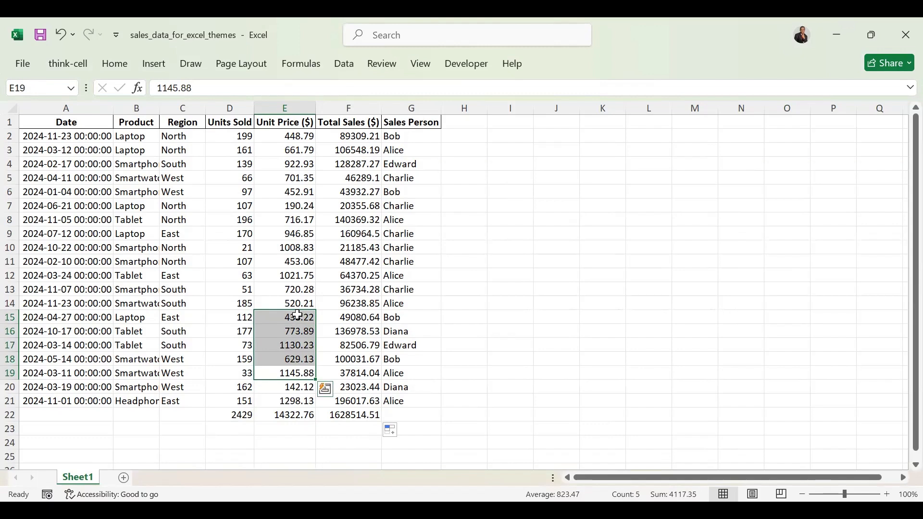
click(117, 68)
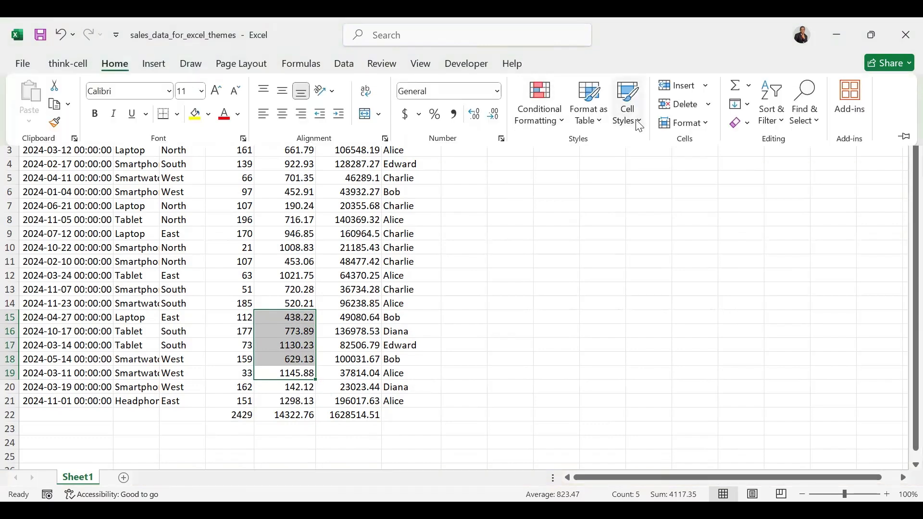
click(636, 120)
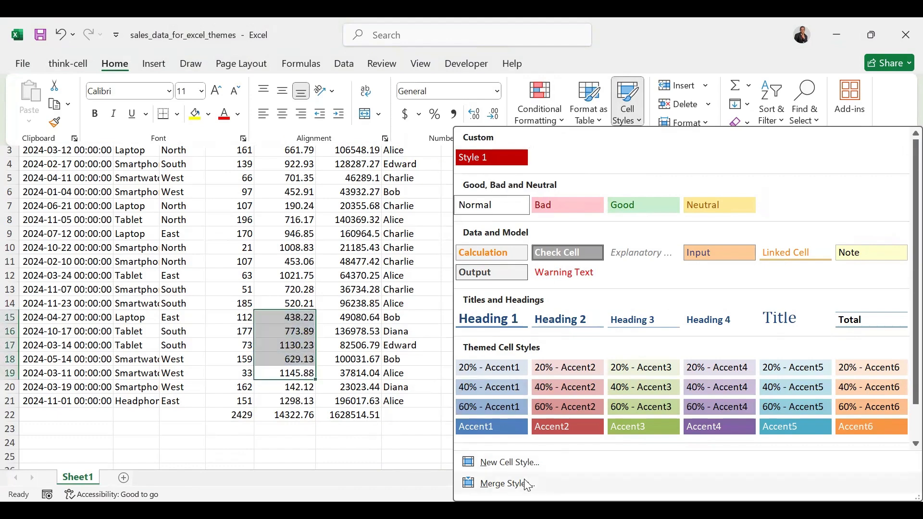
click(505, 484)
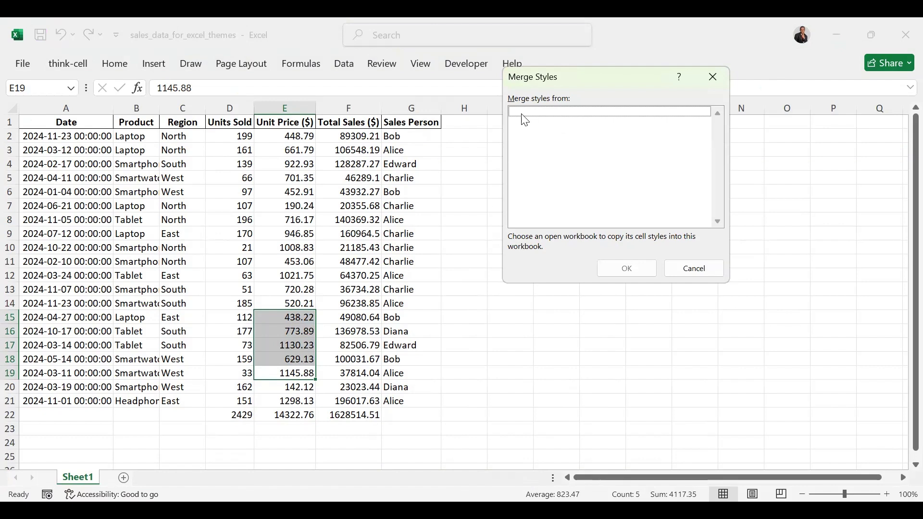